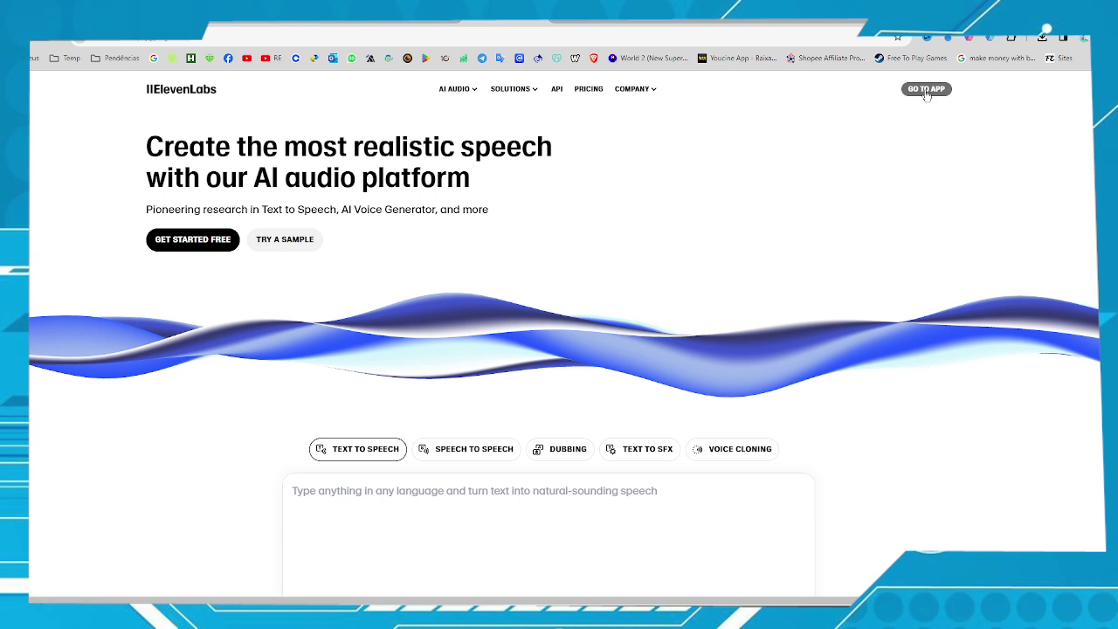
- Enter the ElevenLabs app from the home page and open Dubbing Studio from the sidebar
click(926, 90)
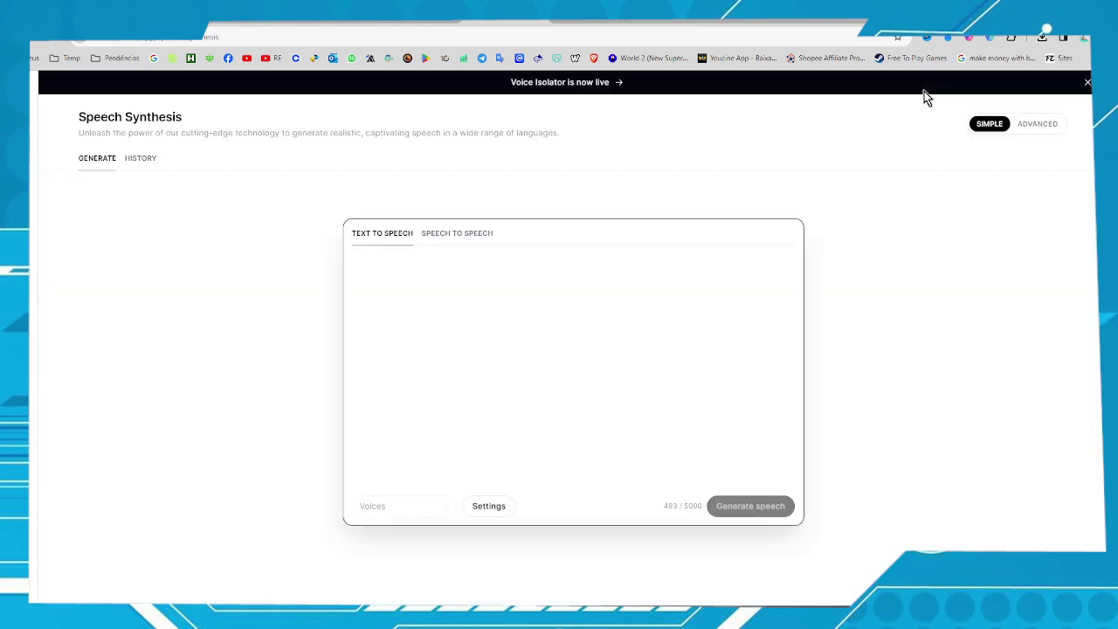
mouse_move(70, 354)
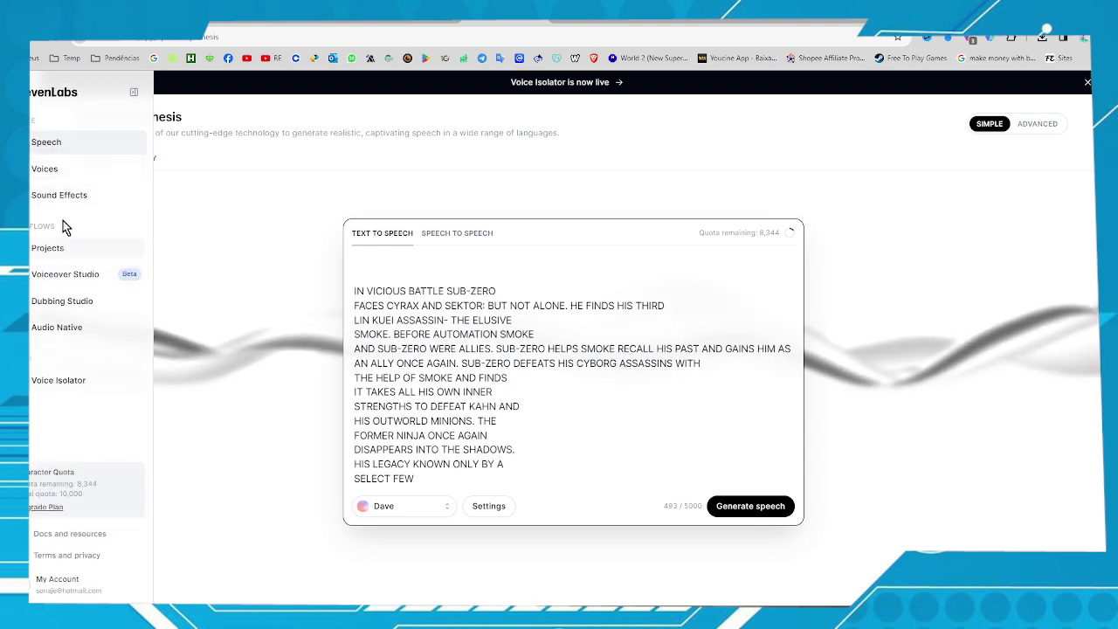
click(64, 301)
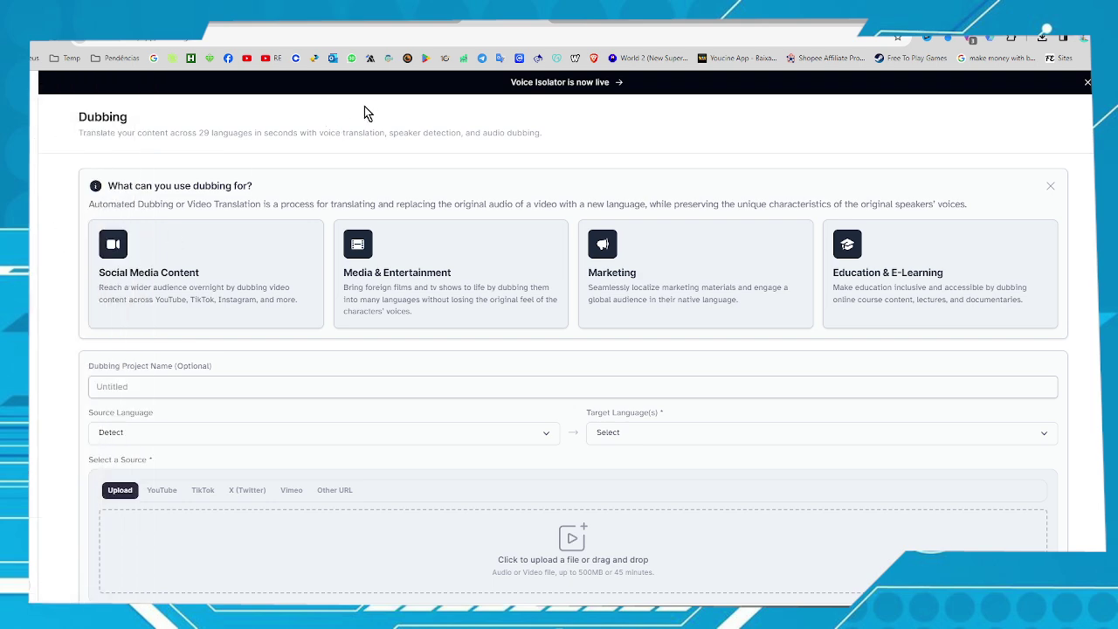
- Look through the YouTube, TikTok, X and Vimeo link source options, then return to Upload
scroll(280, 192, down, 2)
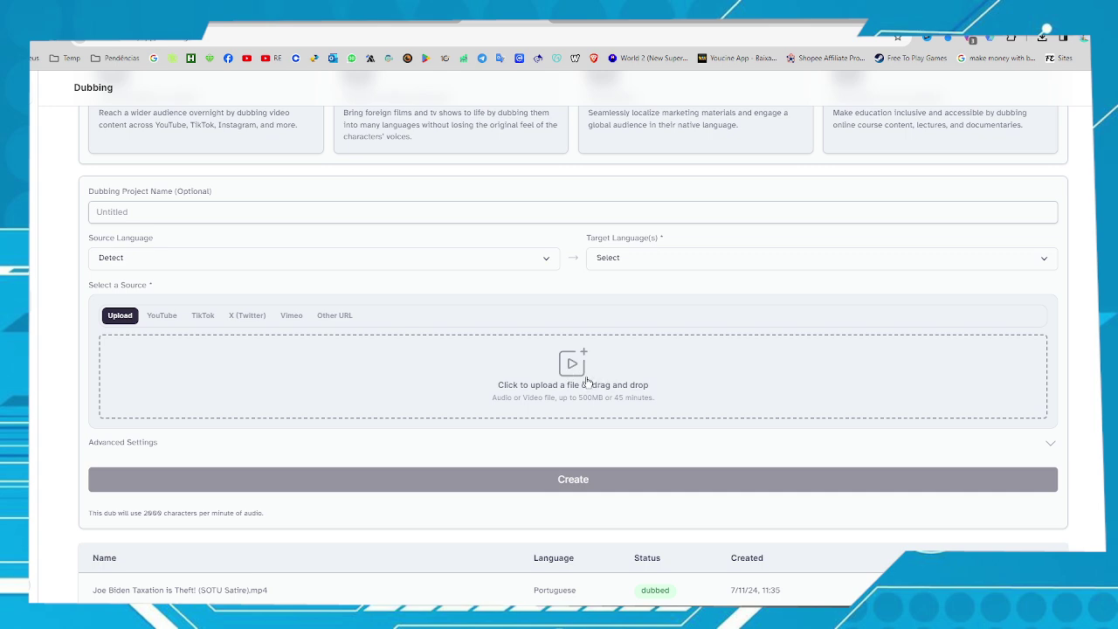
click(162, 317)
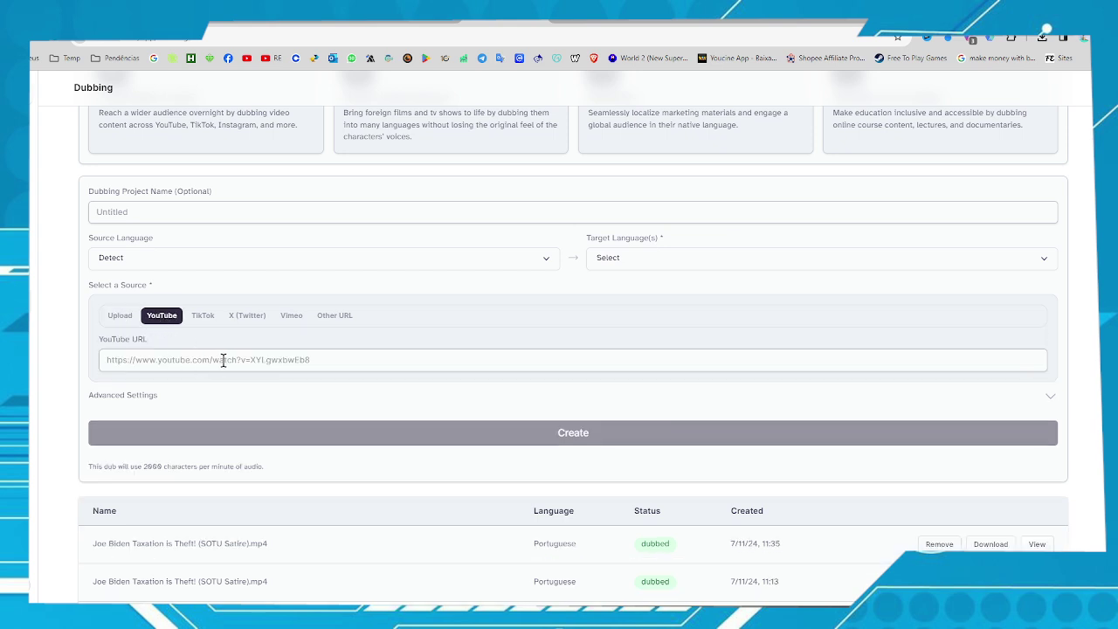
click(200, 318)
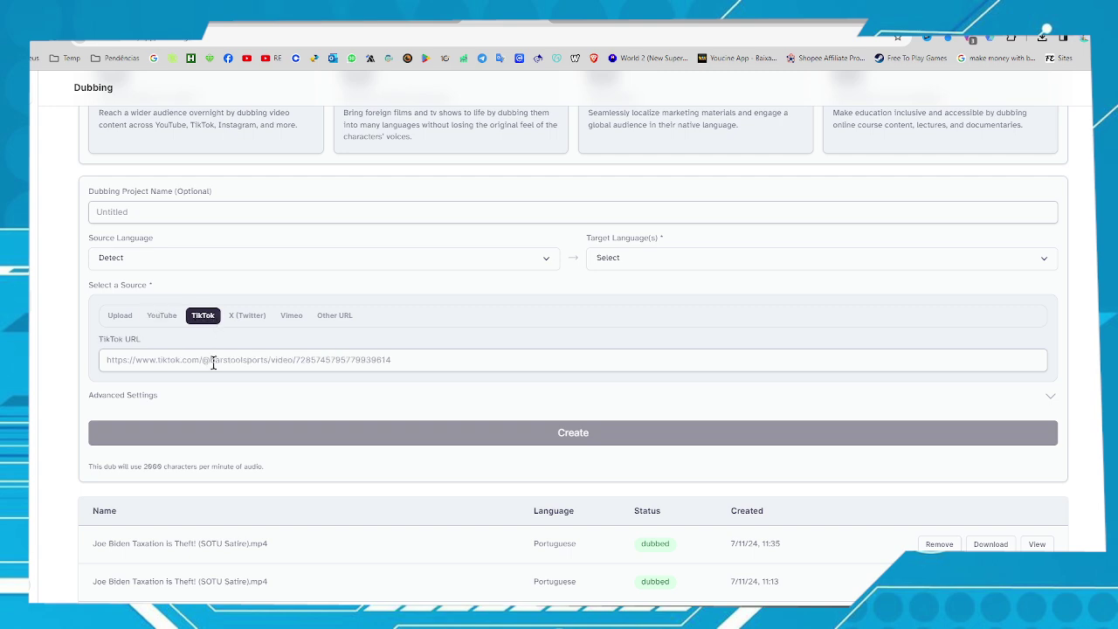
click(247, 317)
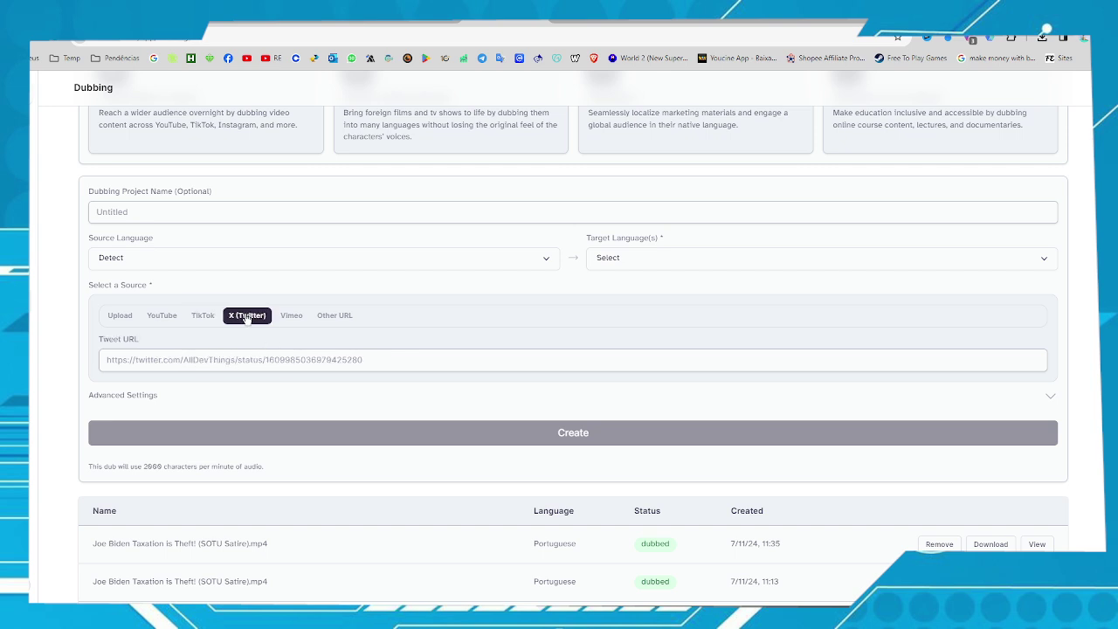
click(292, 321)
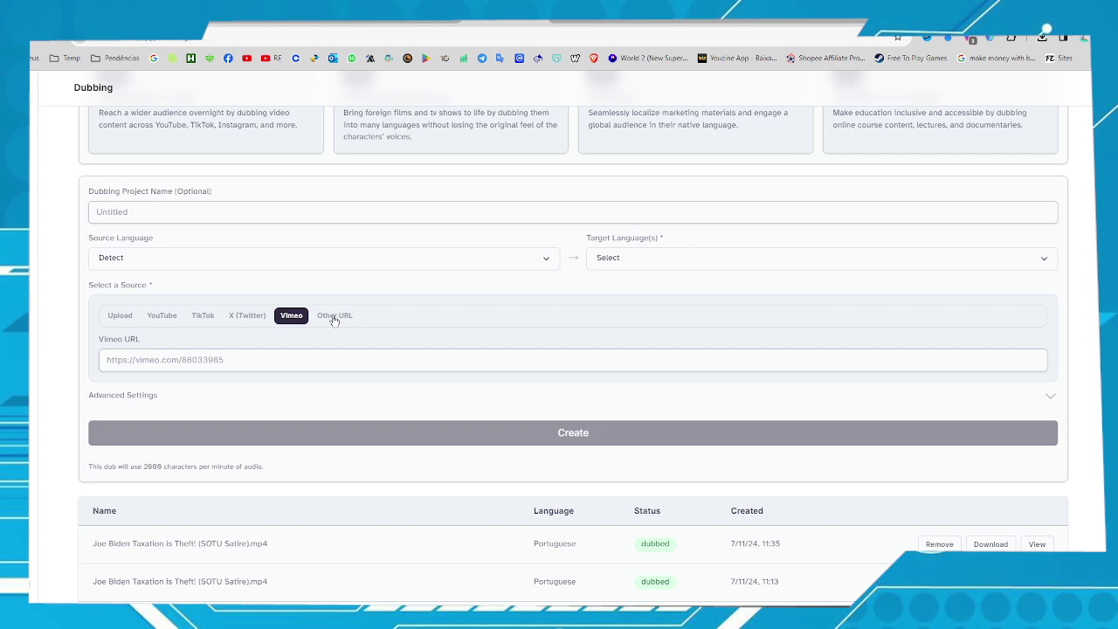
click(120, 317)
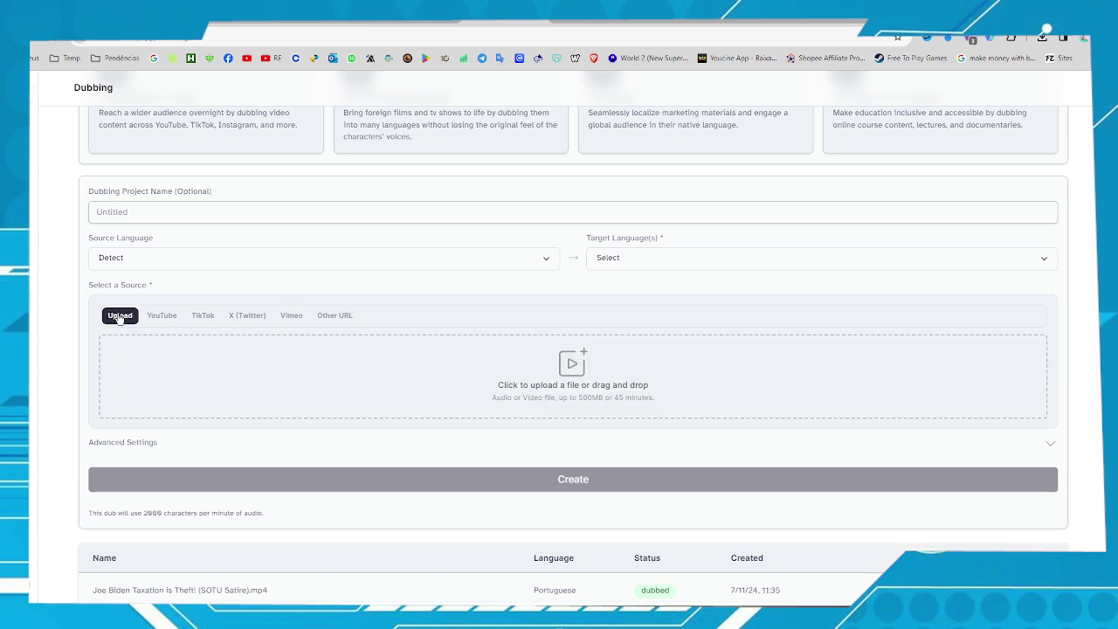
- Upload BITCOIN JÁ ALCANÇOU DOIS TOPOS DE CANAL!.mp4 from the Temp folder
click(579, 371)
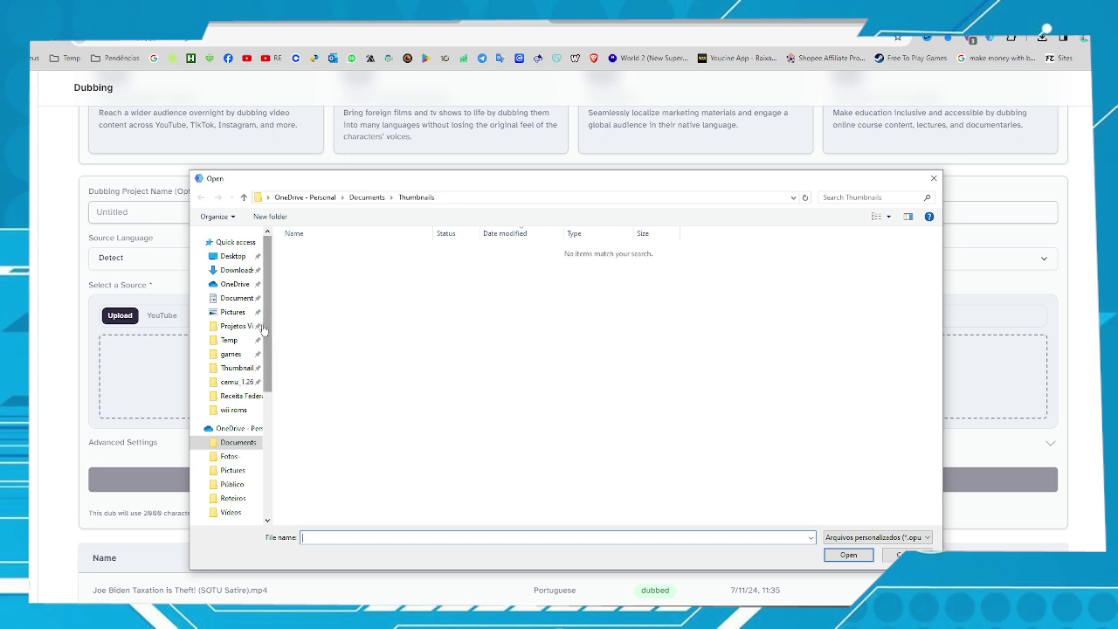
click(227, 342)
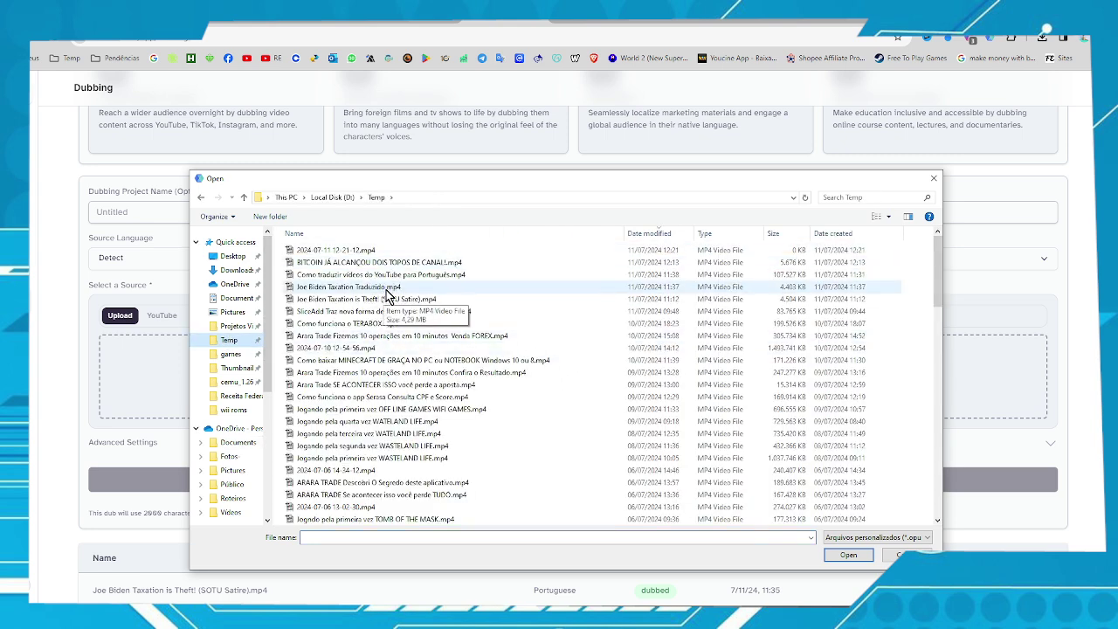
click(320, 265)
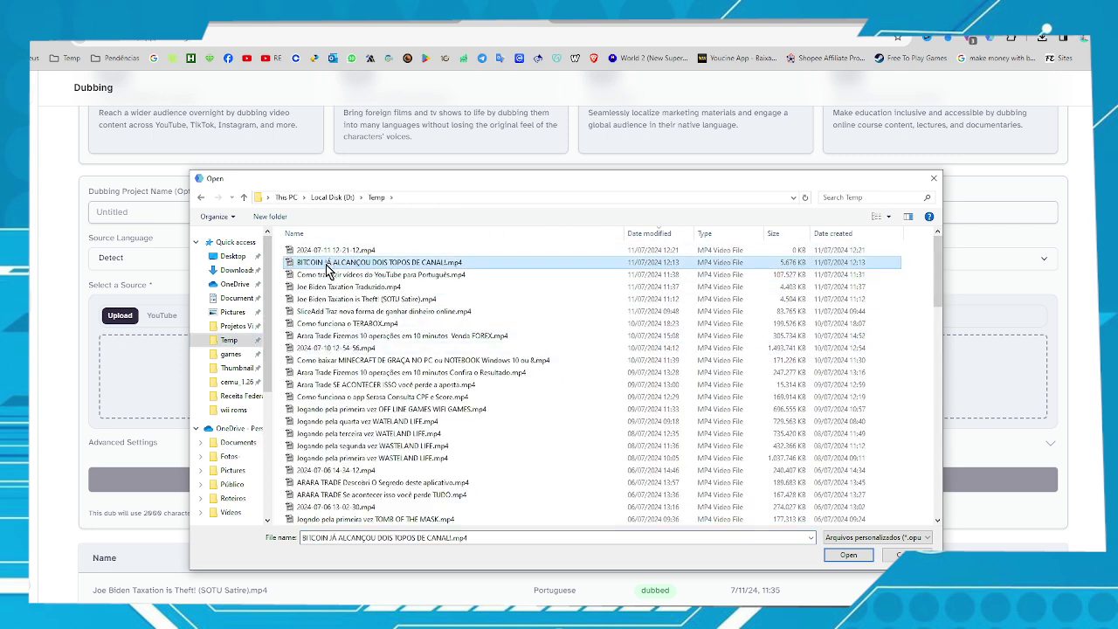
click(850, 557)
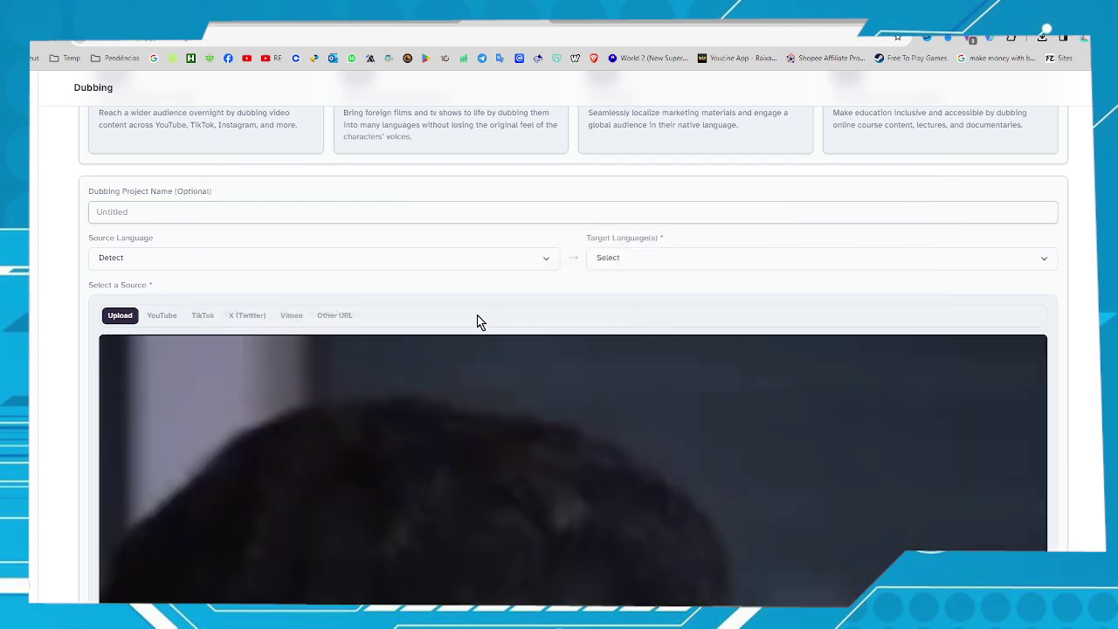
- Scroll to the preview and play the uploaded 0:58, 5.6 MB Bitcoin clip
scroll(478, 321, down, 3)
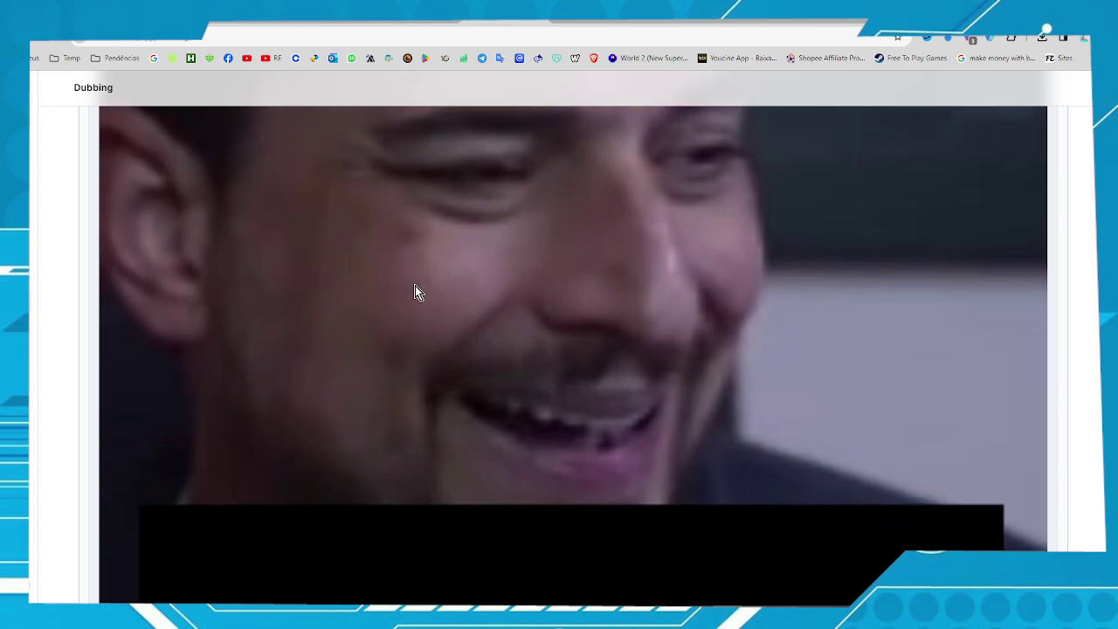
scroll(414, 291, down, 3)
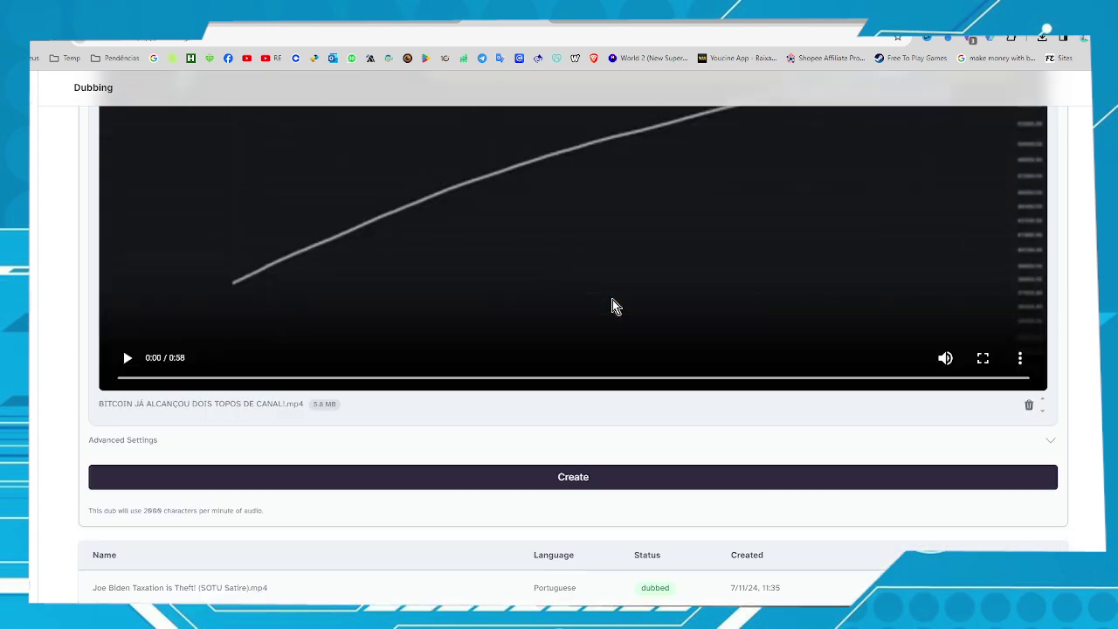
scroll(613, 304, down, 2)
click(612, 305)
scroll(612, 305, up, 3)
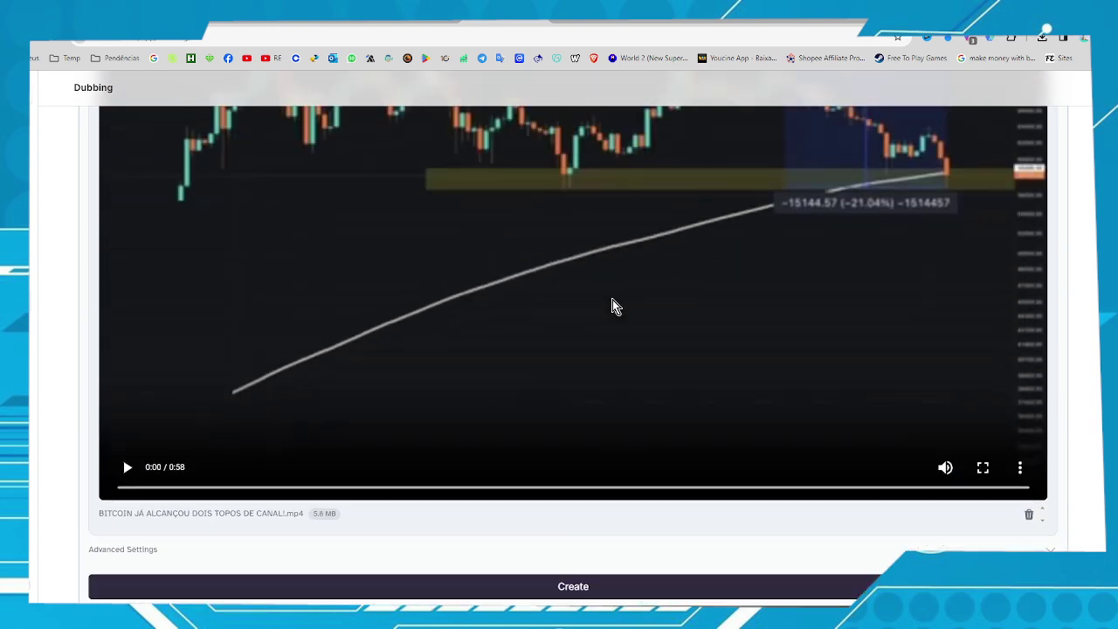
scroll(612, 305, up, 2)
scroll(612, 305, down, 4)
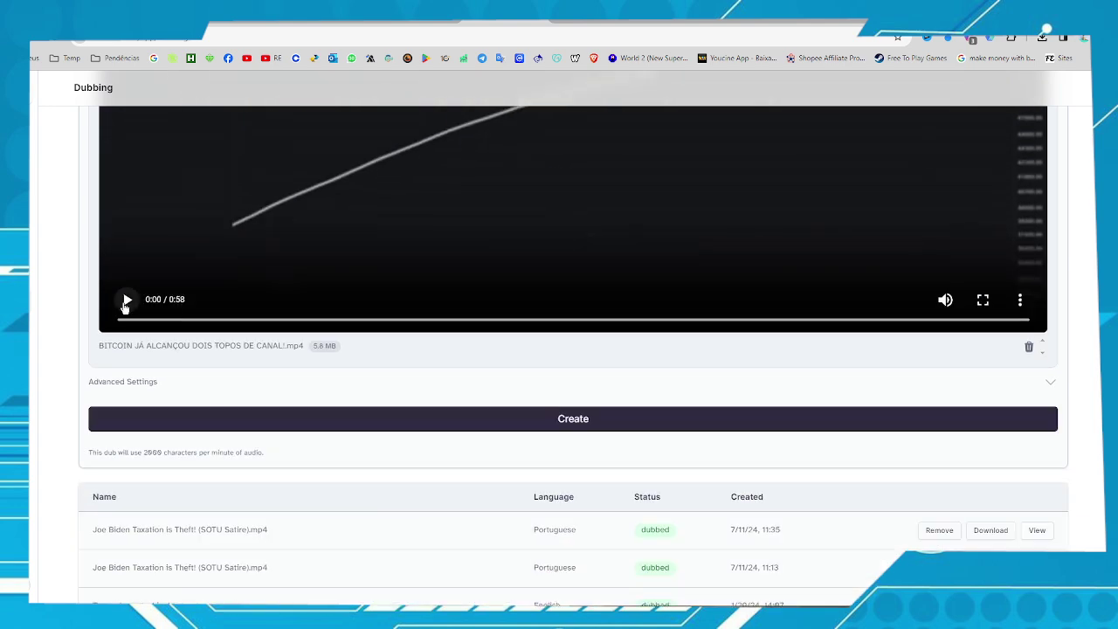
scroll(369, 305, up, 4)
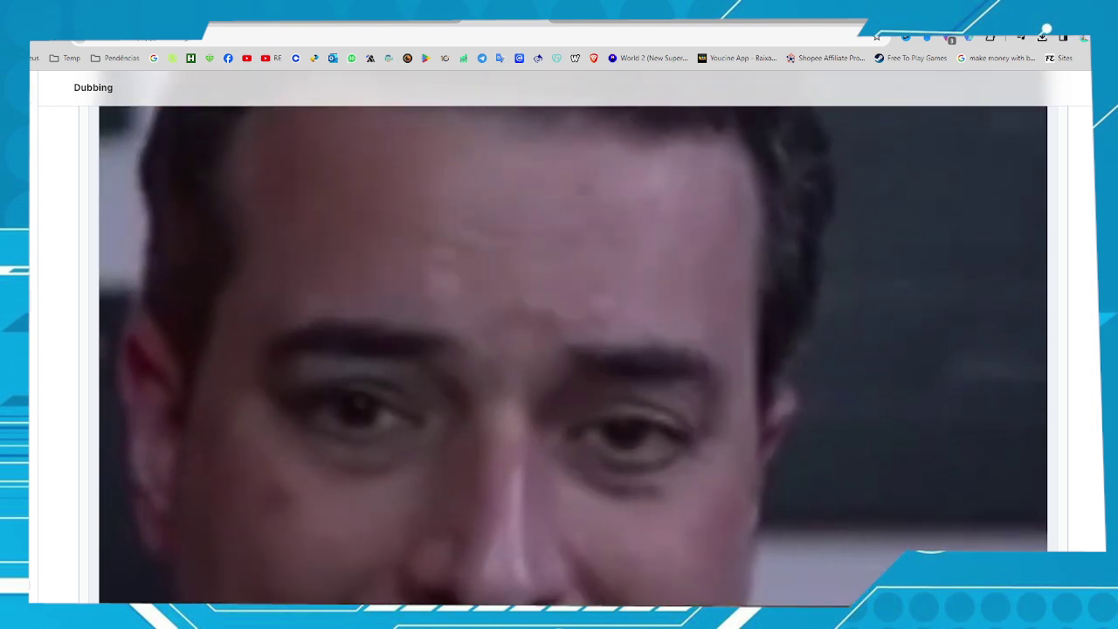
- Adjust the page zoom and scroll through the page to watch the Bitcoin video preview
key(ctrl+minus)
key(ctrl+minus)
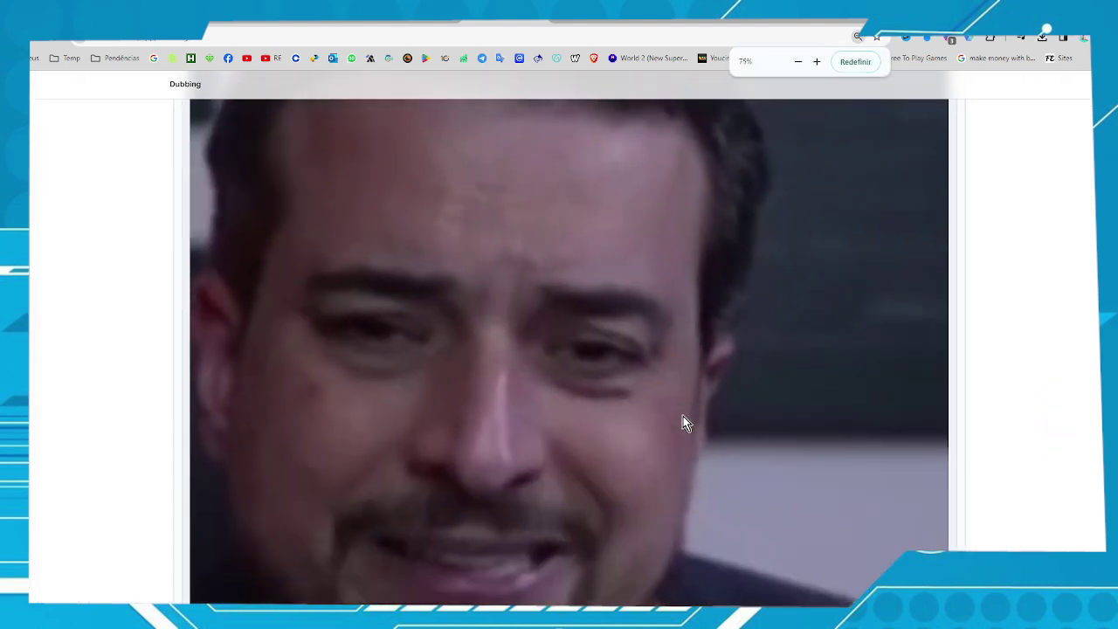
key(ctrl+minus)
key(ctrl+minus)
key(ctrl+plus)
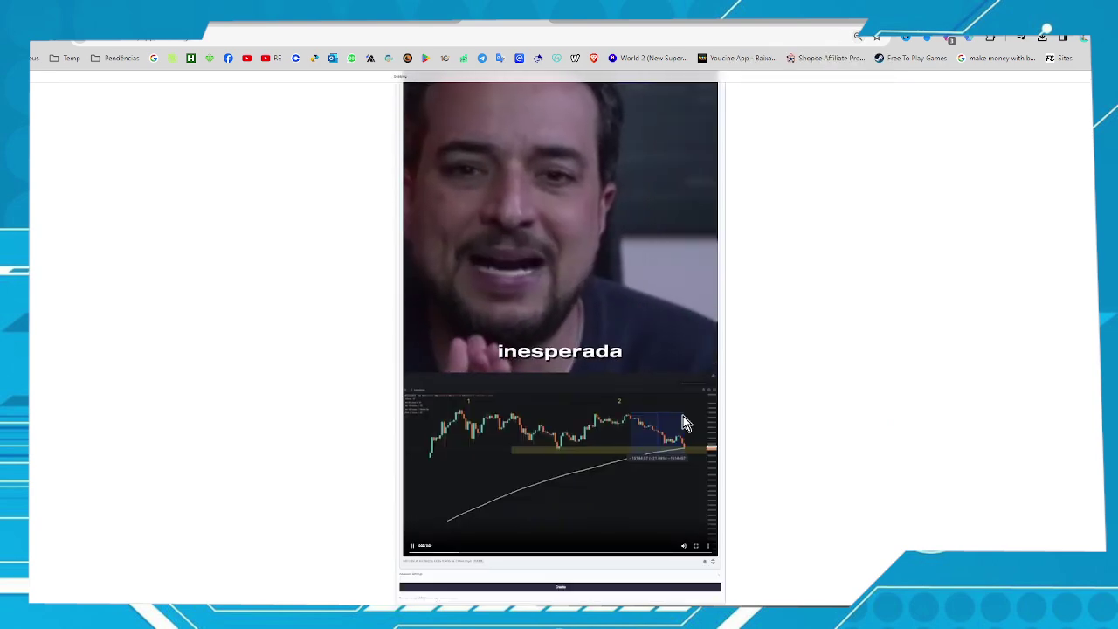
scroll(684, 422, up, 3)
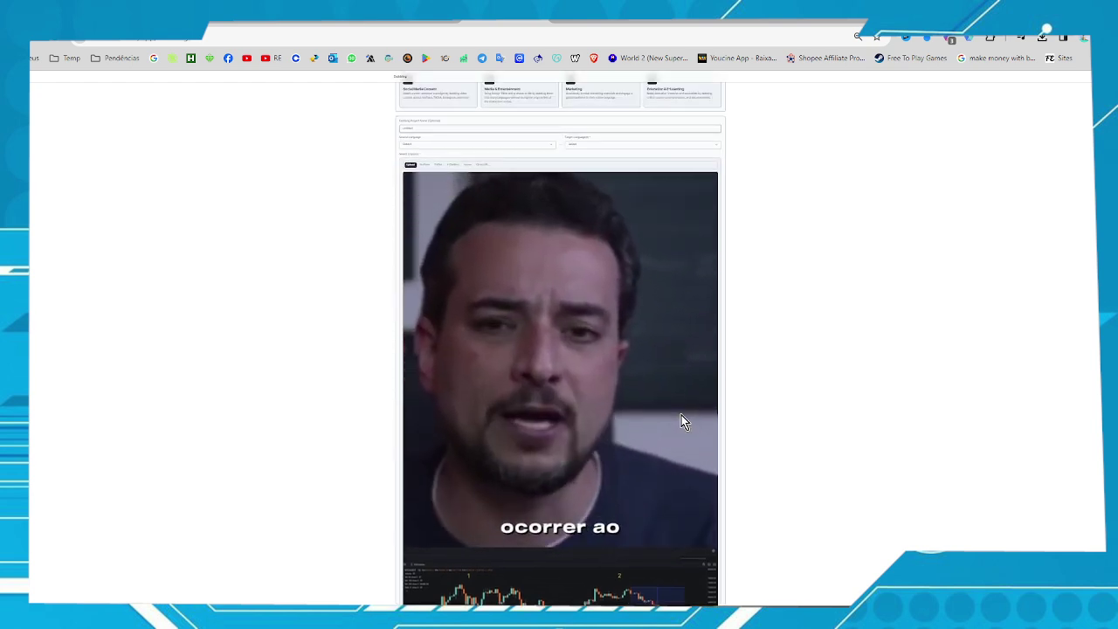
scroll(681, 415, down, 2)
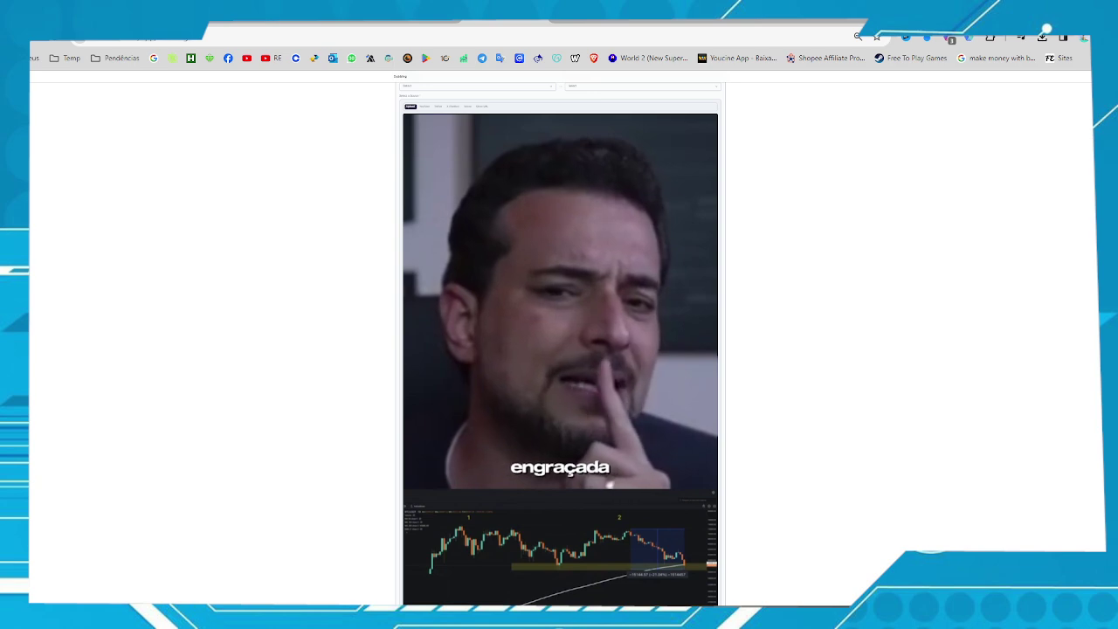
scroll(592, 448, down, 2)
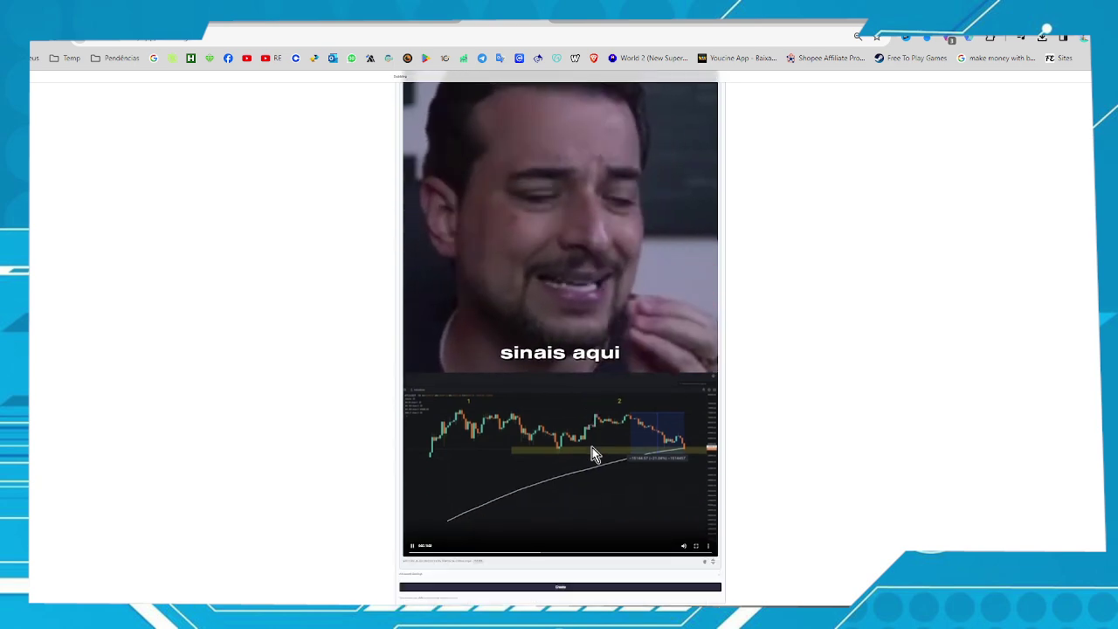
scroll(592, 447, up, 1)
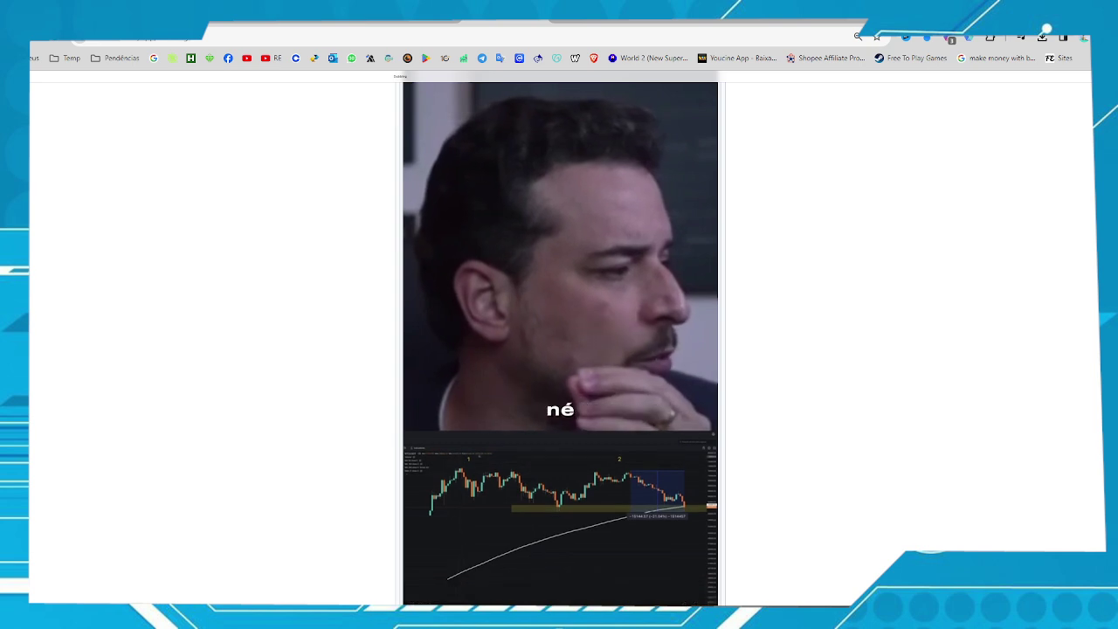
scroll(560, 340, down, 2)
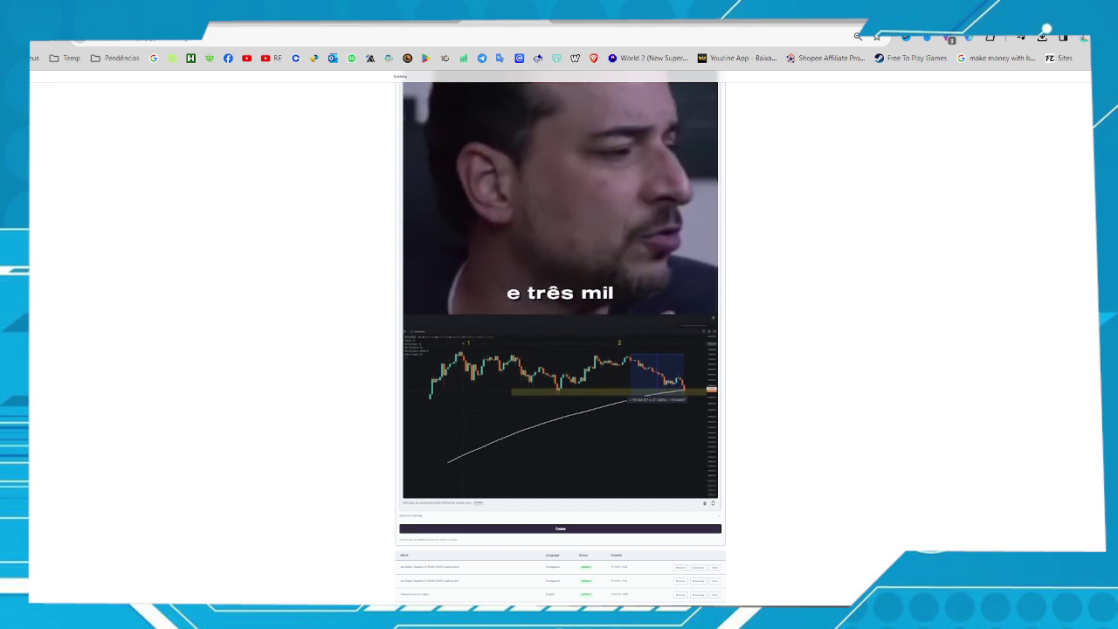
- Hide the browser bookmarks bar, finish watching the preview, and scroll back to the form's top
key(ctrl+shift+b)
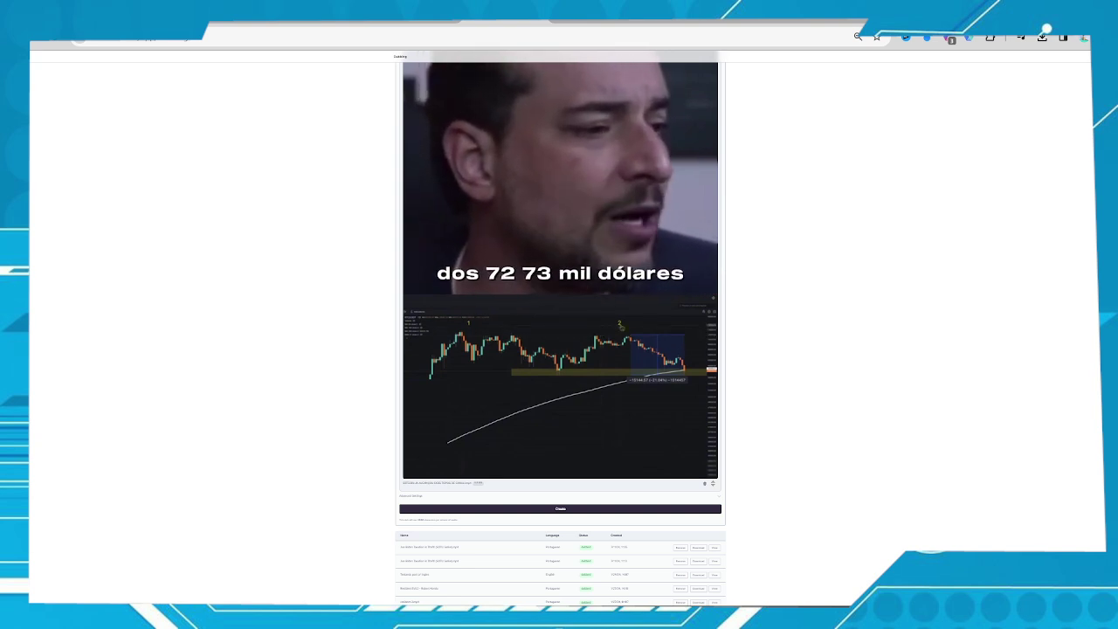
mouse_move(604, 401)
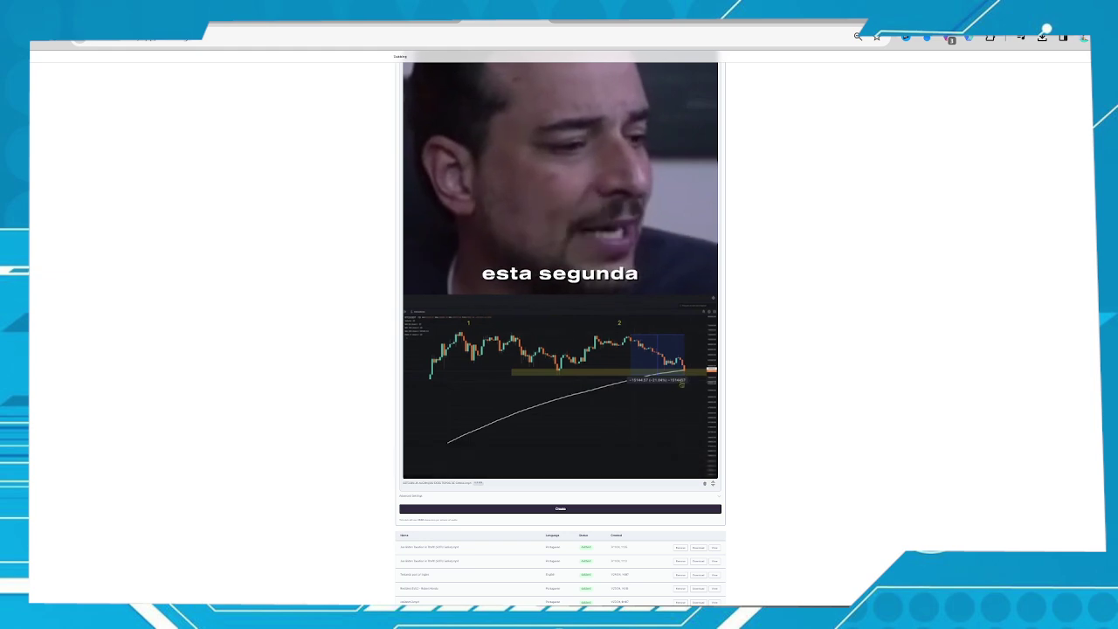
mouse_move(613, 366)
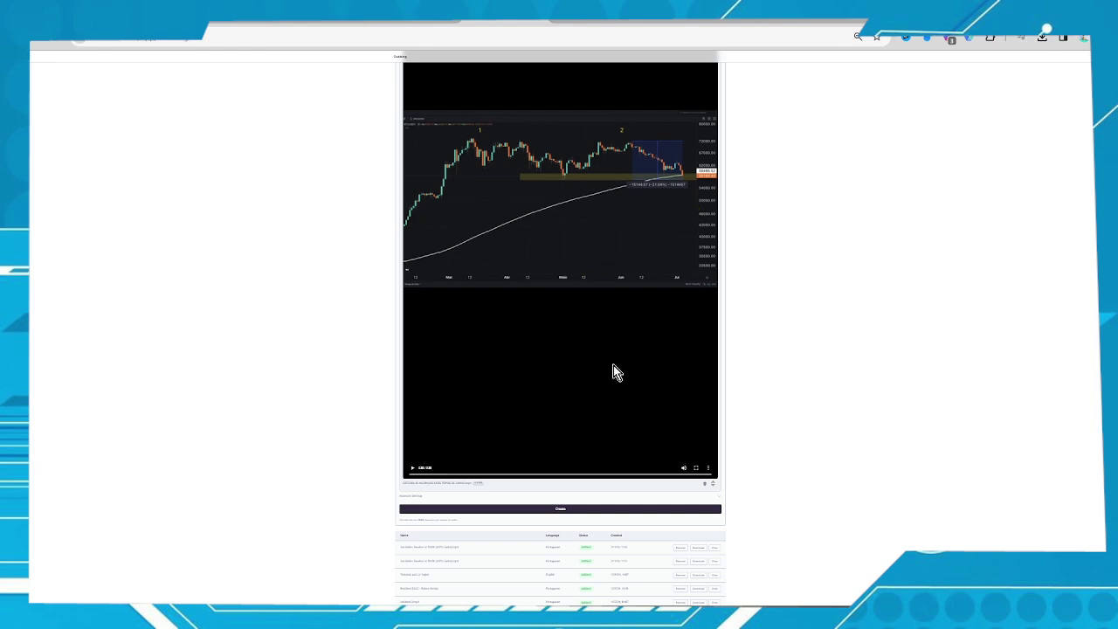
scroll(539, 372, up, 5)
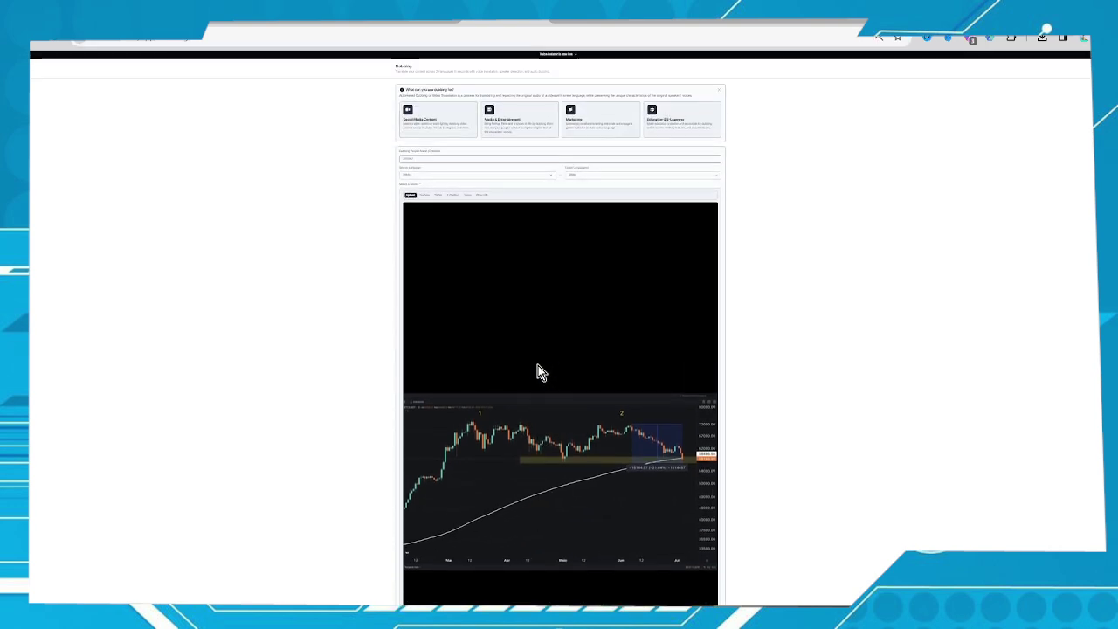
scroll(537, 365, up, 3)
scroll(538, 365, up, 3)
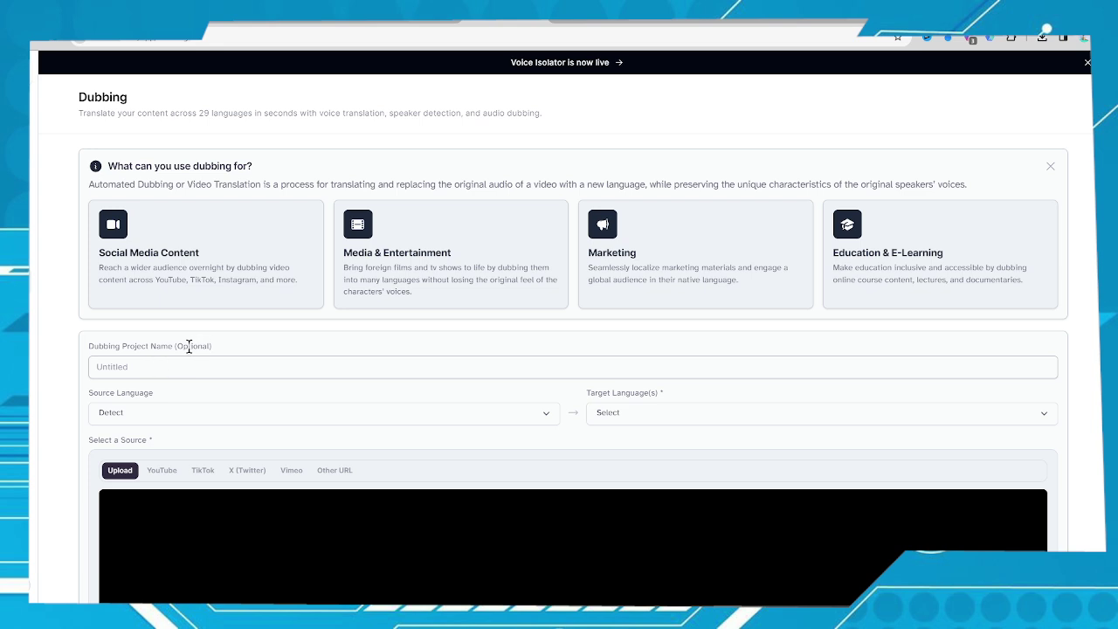
- Set the source language to Portuguese
scroll(216, 333, down, 1)
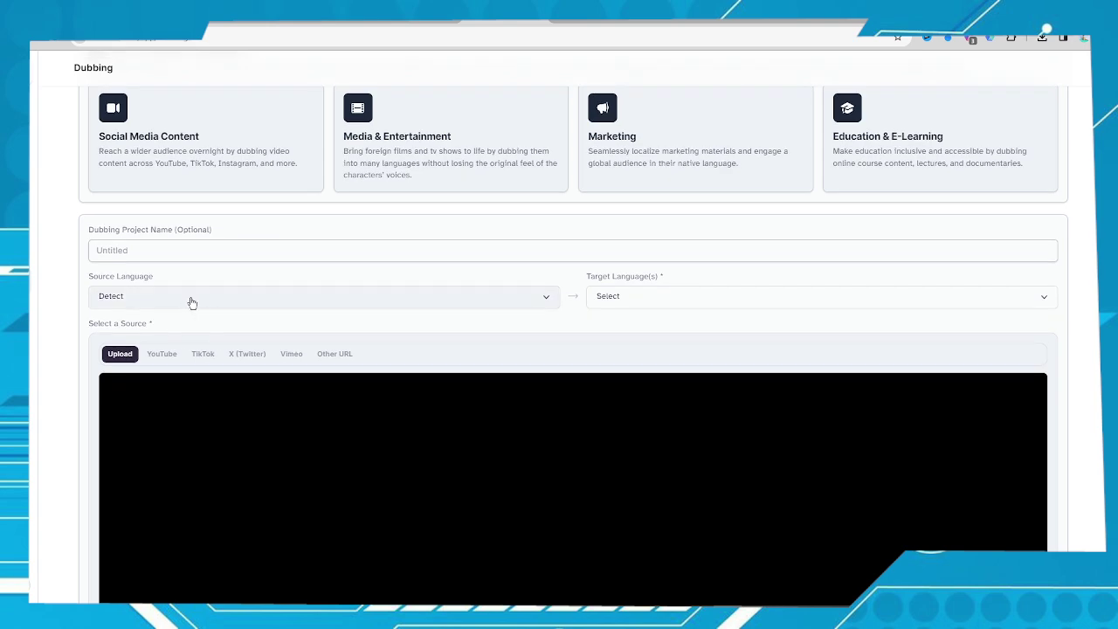
click(207, 302)
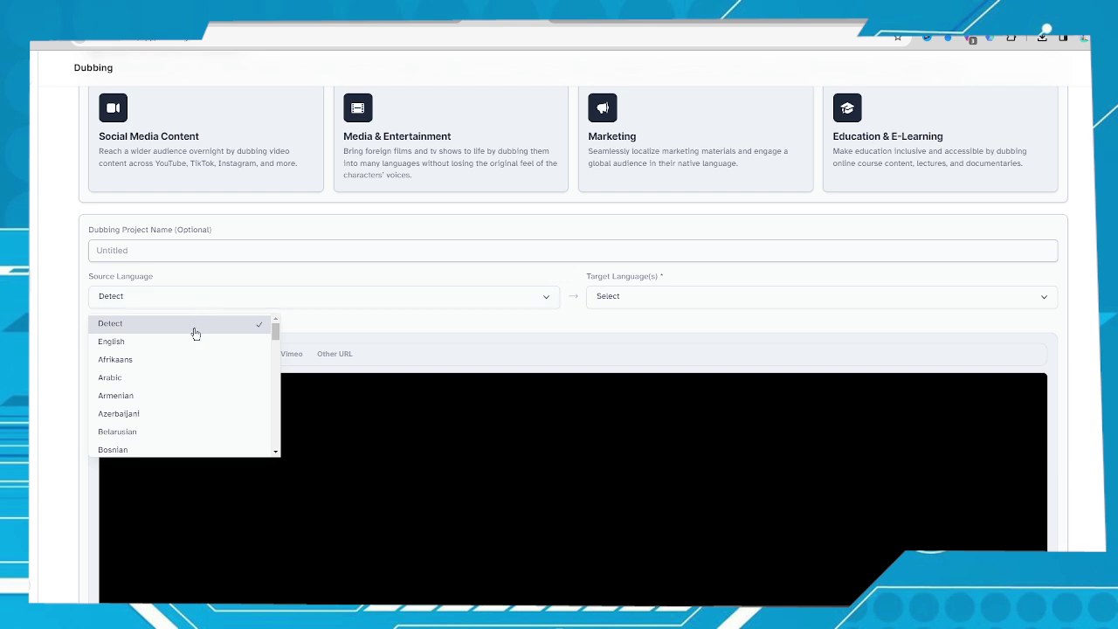
drag(274, 330, 266, 406)
drag(269, 409, 269, 412)
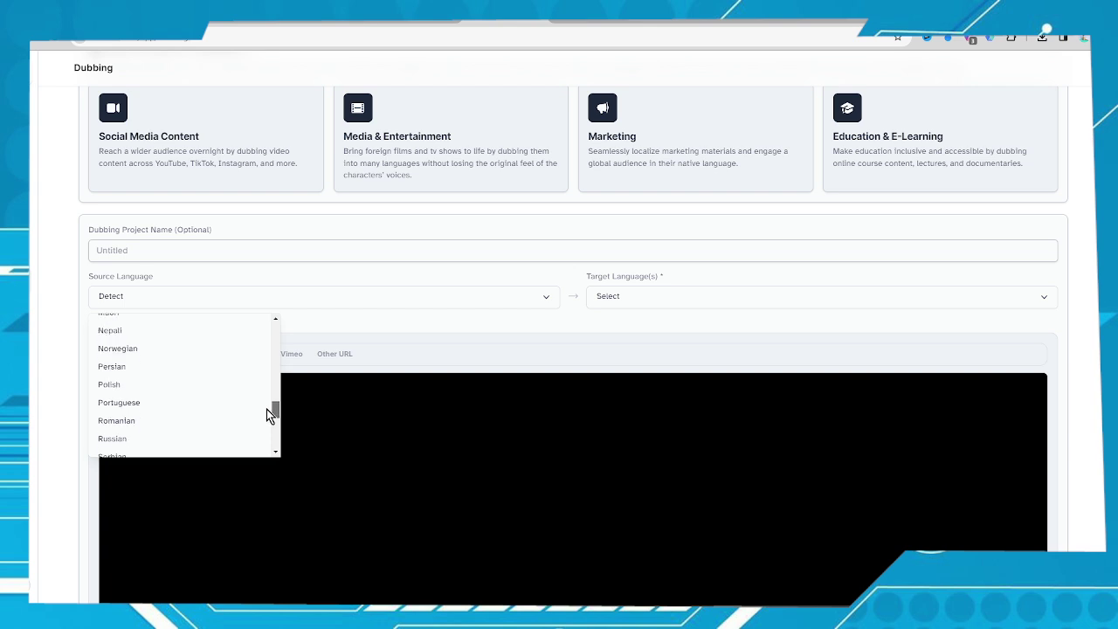
click(126, 405)
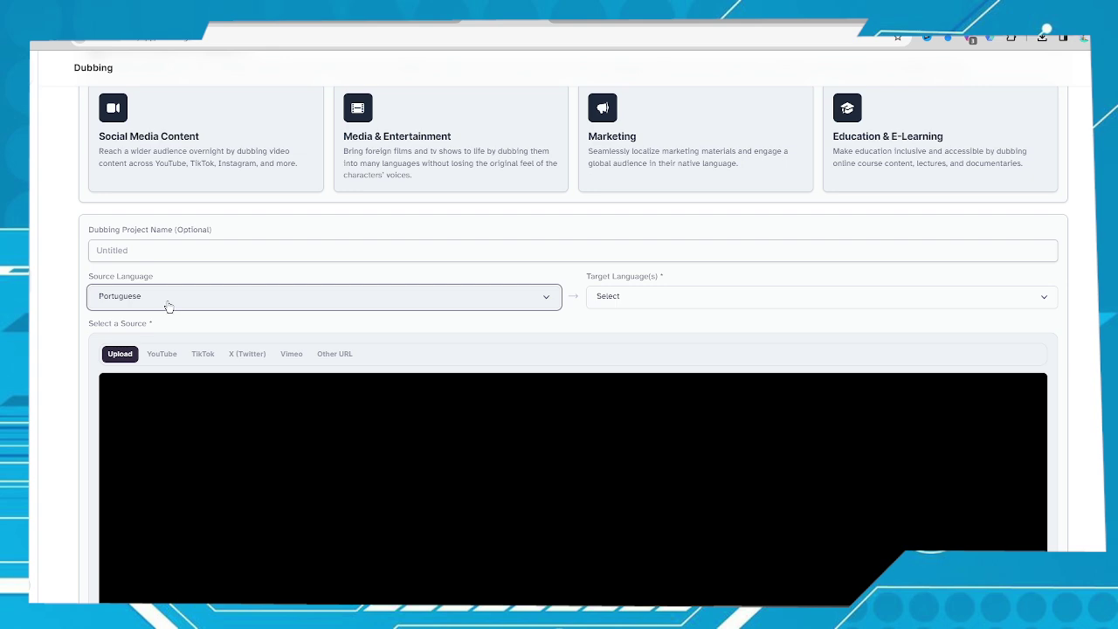
- Choose English as the target language
click(674, 302)
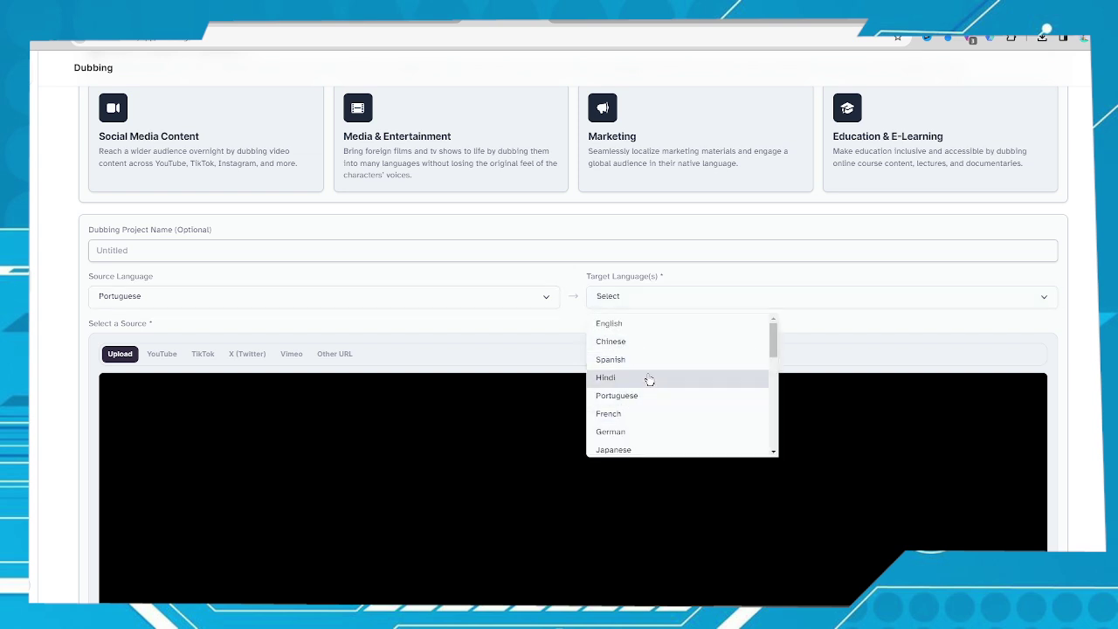
click(631, 326)
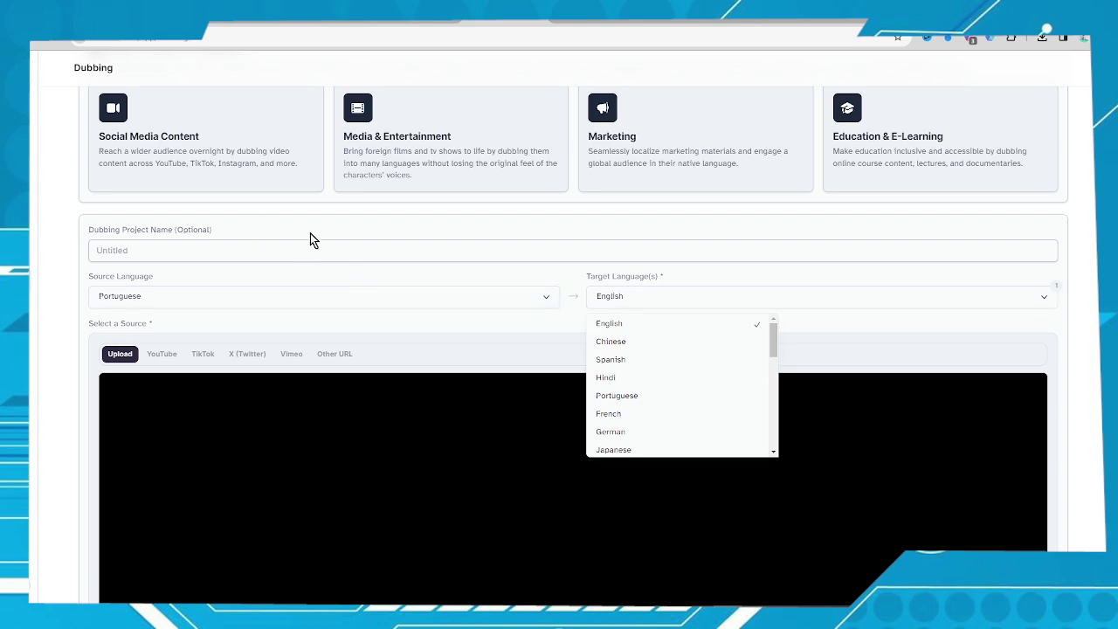
click(340, 226)
scroll(392, 302, down, 2)
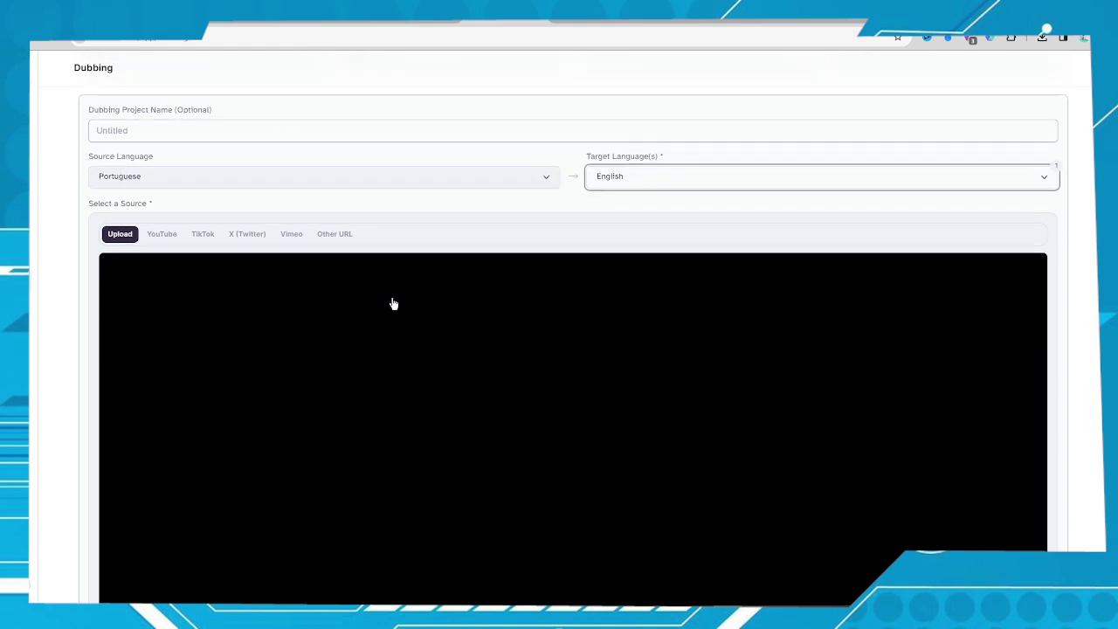
scroll(393, 303, down, 10)
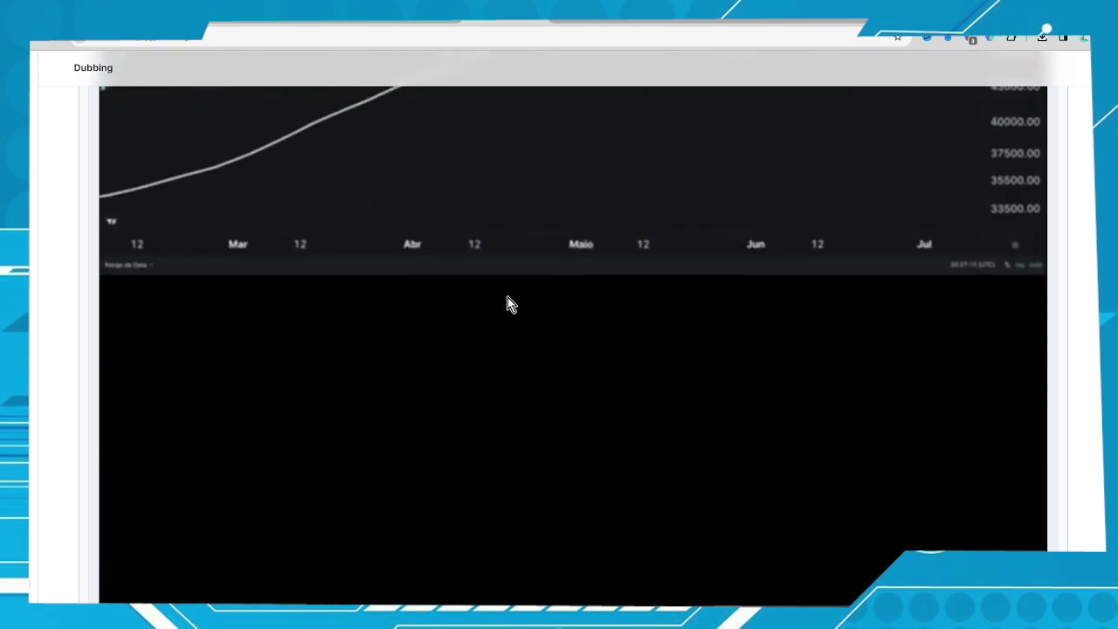